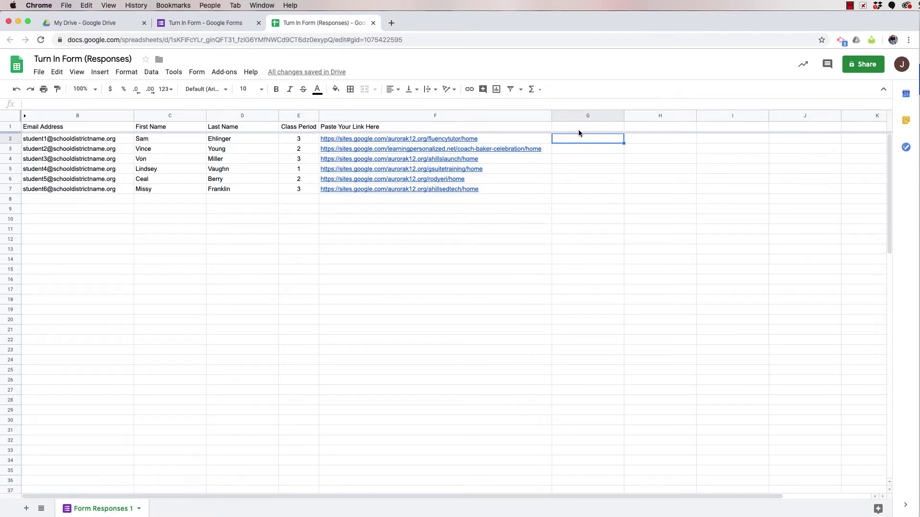
Step: Add a column header "Feedback 12.10" in cell G1, beside the submitted links
{"action": "left_click", "coordinate": [582, 128]}
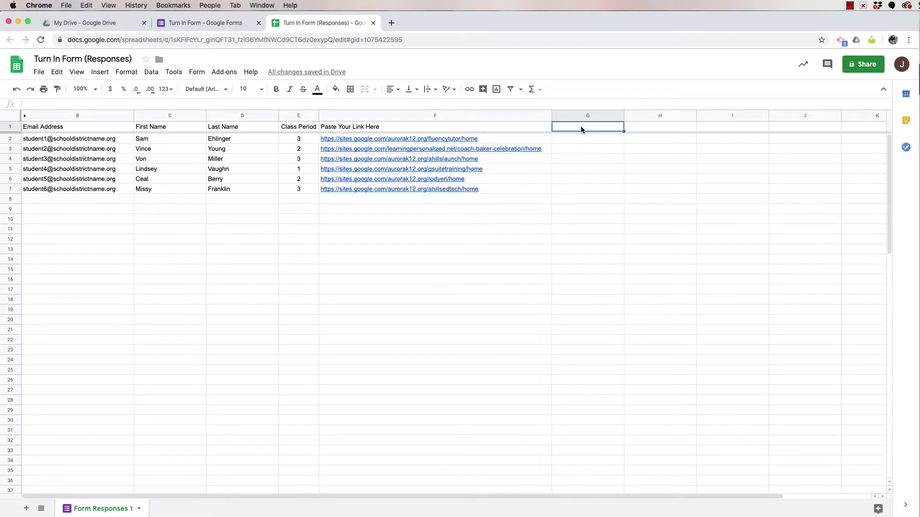
{"action": "type", "text": "Feedback 12.10"}
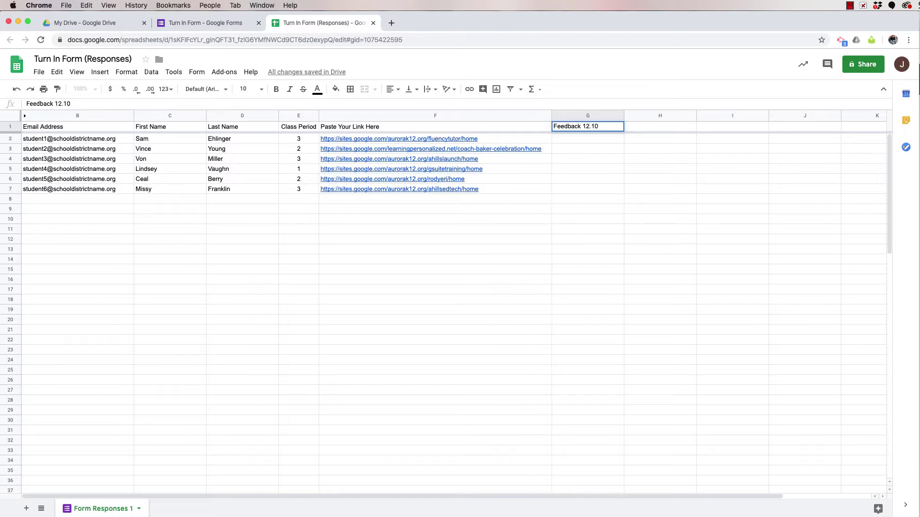
{"action": "left_click", "coordinate": [590, 139]}
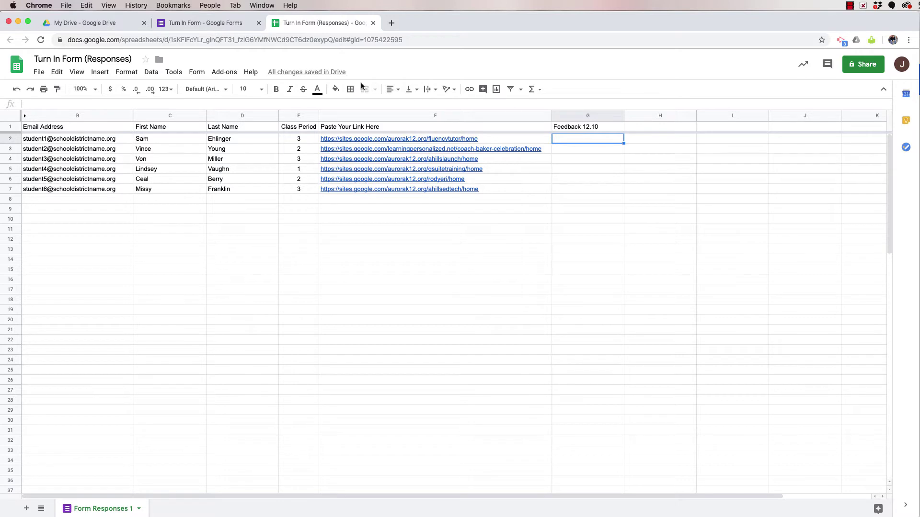
Step: Look over the installed add-ons and the G Suite Marketplace offerings for Sheets, including Form Mule
{"action": "left_click", "coordinate": [234, 73]}
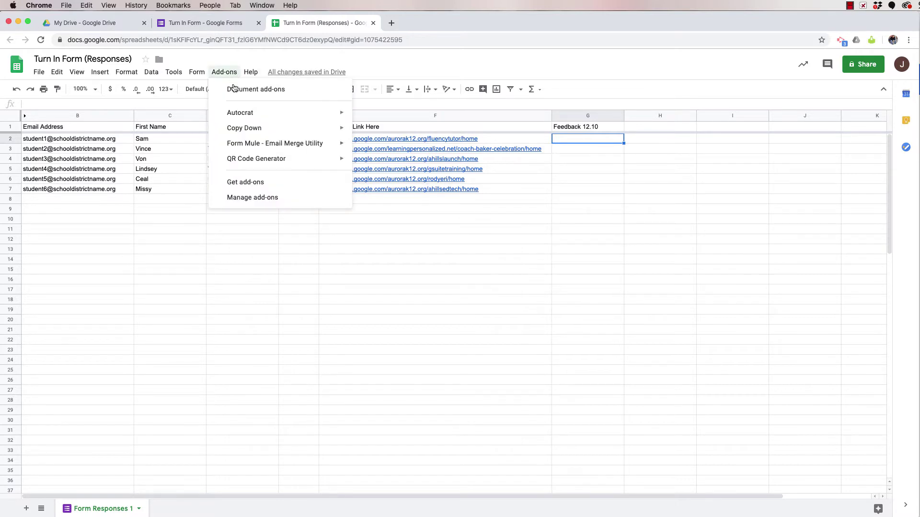
{"action": "mouse_move", "coordinate": [235, 145]}
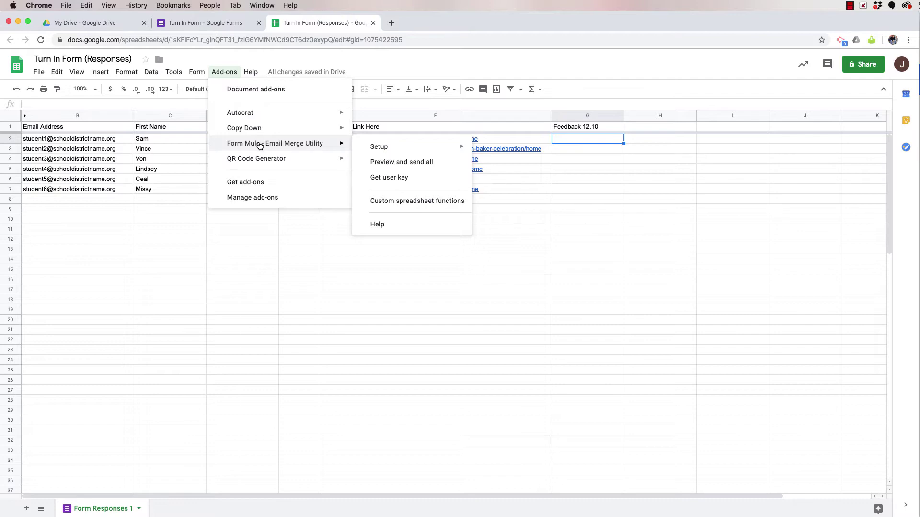
{"action": "left_click", "coordinate": [249, 186]}
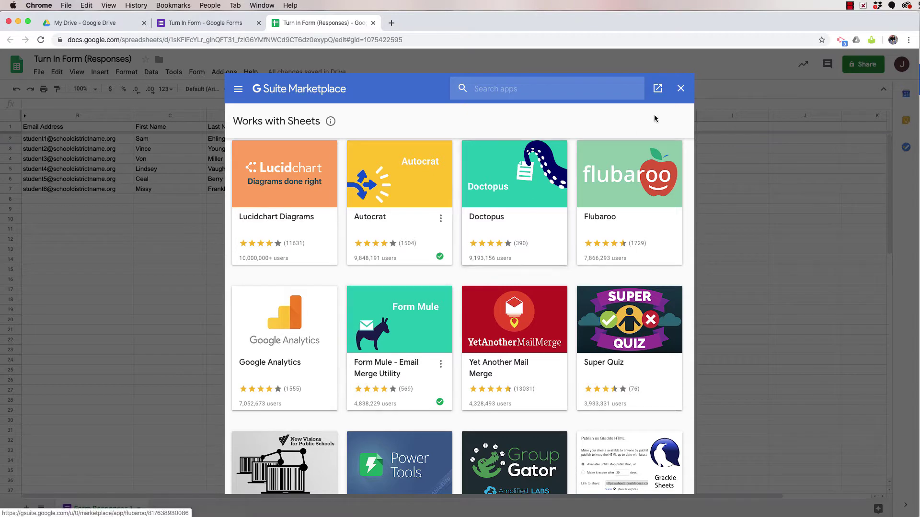
{"action": "left_click", "coordinate": [681, 89]}
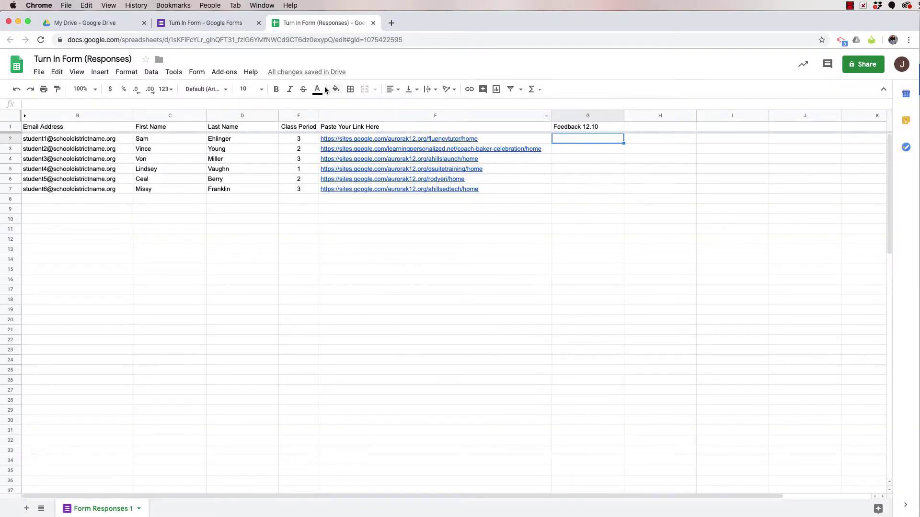
Step: Start the Form Mule merge setup and choose Form Responses 1 as the source sheet
{"action": "left_click", "coordinate": [230, 75]}
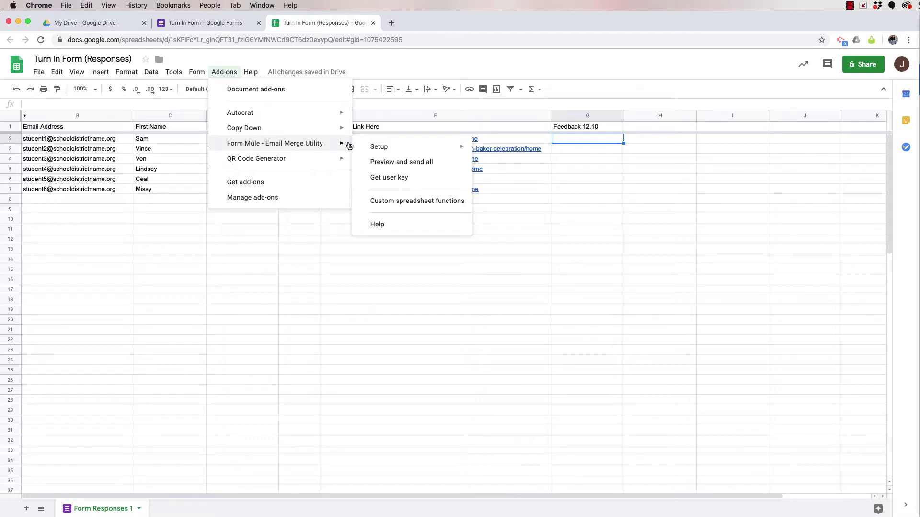
{"action": "mouse_move", "coordinate": [373, 145]}
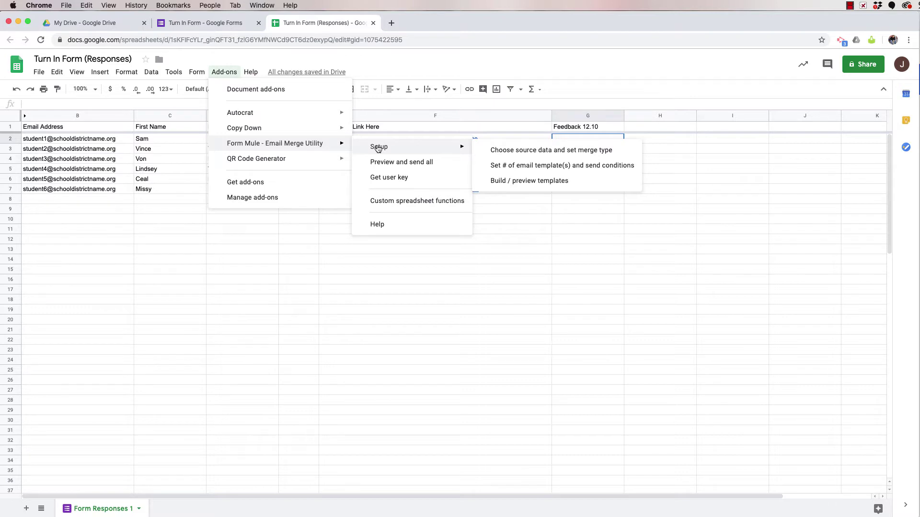
{"action": "left_click", "coordinate": [515, 151]}
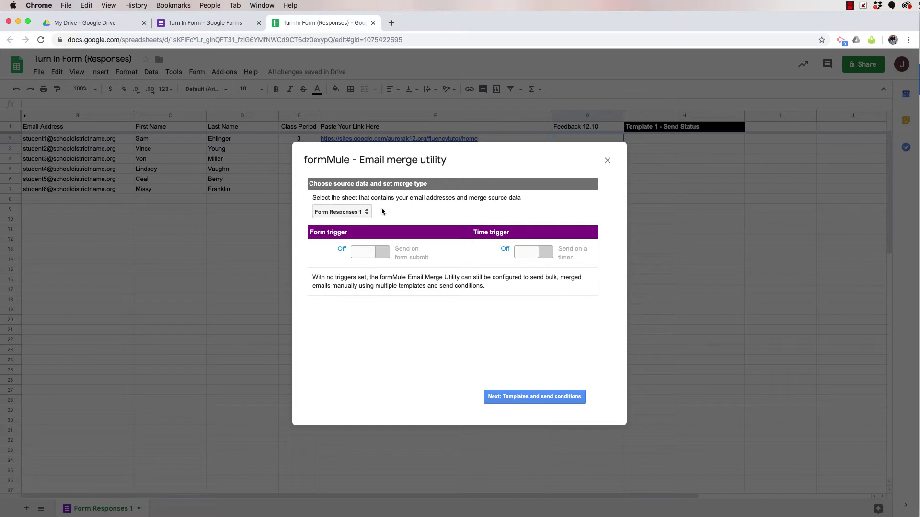
{"action": "left_click", "coordinate": [366, 214]}
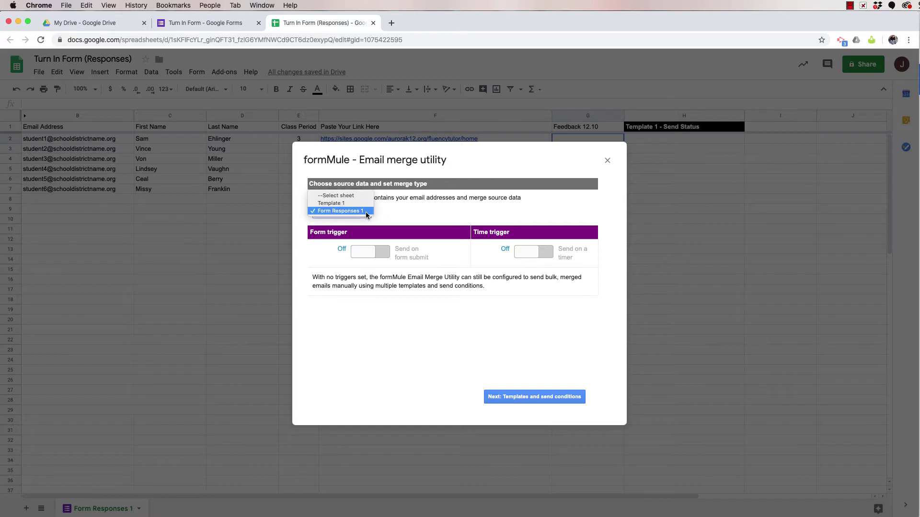
{"action": "left_click", "coordinate": [366, 214]}
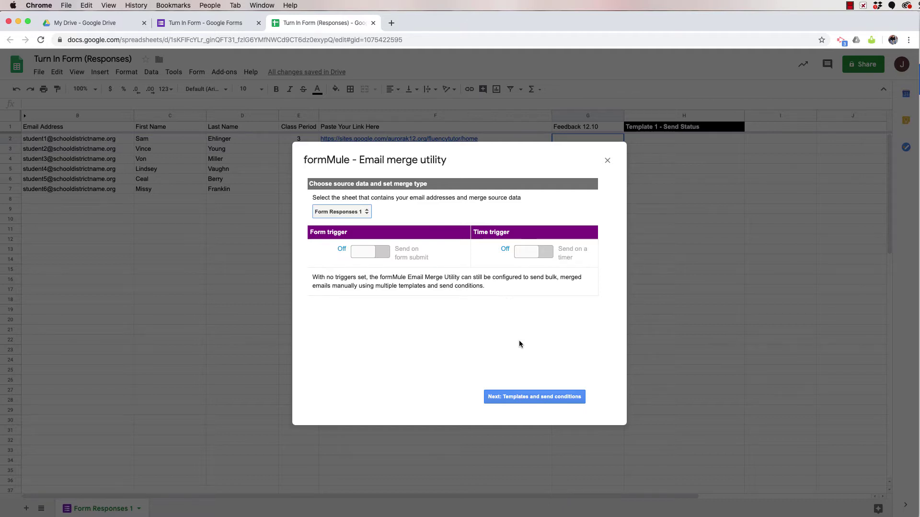
Step: Save the settings for one email template, Template 1, sent for all rows, and proceed to editing it
{"action": "left_click", "coordinate": [523, 400]}
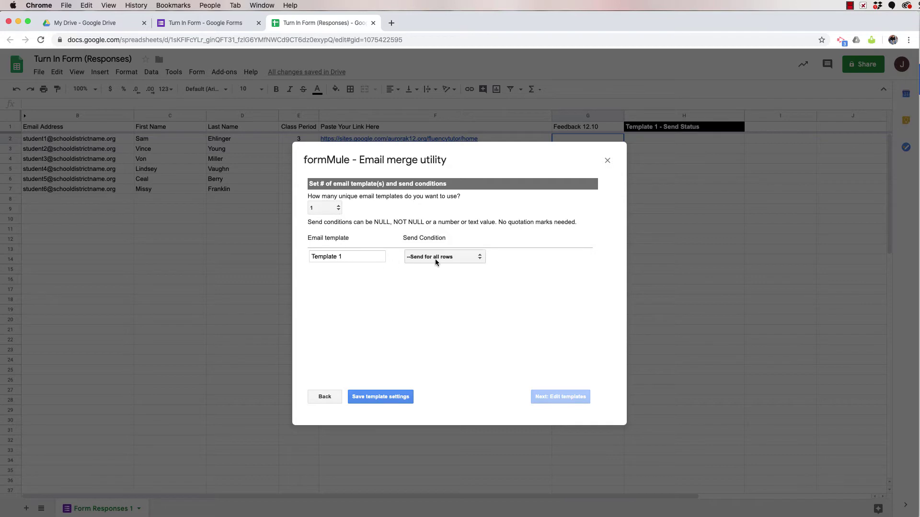
{"action": "left_click", "coordinate": [373, 399]}
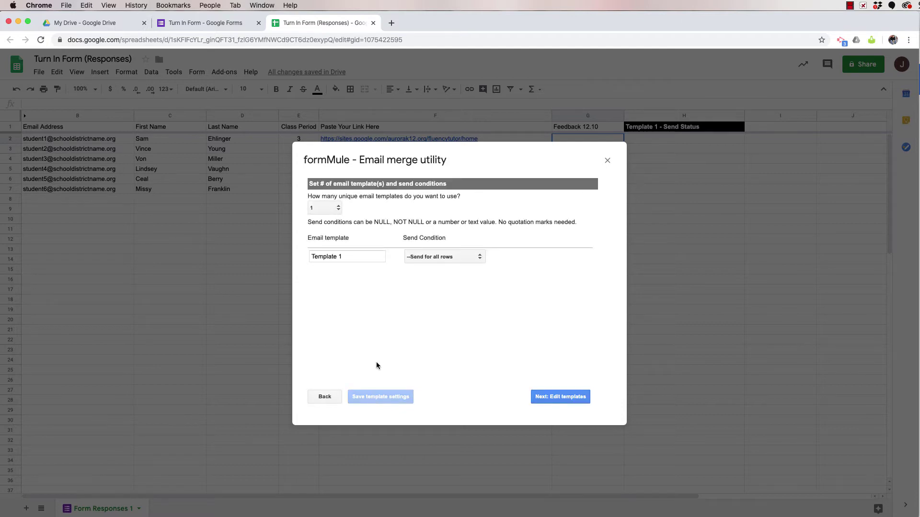
{"action": "left_click", "coordinate": [563, 398]}
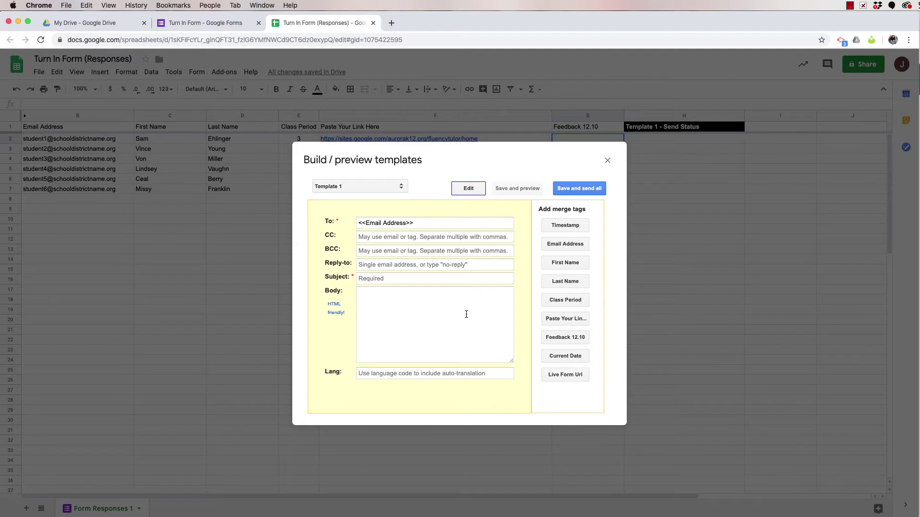
Step: Clear the template's recipient and insert the Email Address merge tag there
{"action": "left_click_drag", "start_coordinate": [419, 224], "coordinate": [350, 224]}
{"action": "key", "text": "BackSpace"}
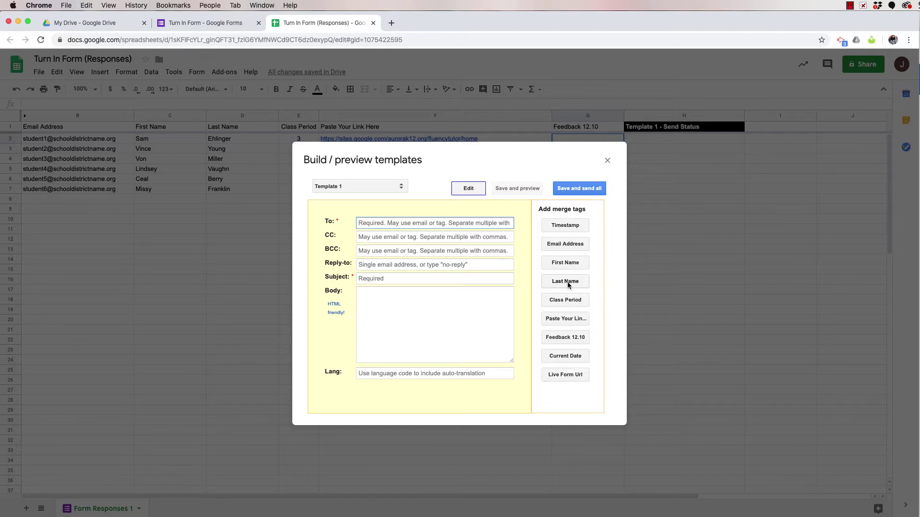
{"action": "left_click", "coordinate": [565, 245]}
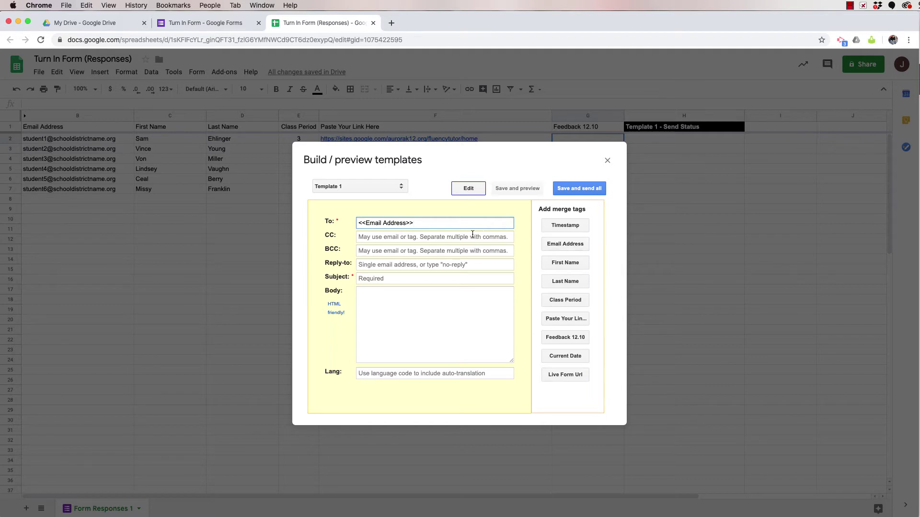
Step: Set the template's reply-to to no-reply and its subject to "Feedback on Your Portfolio Project"
{"action": "left_click", "coordinate": [372, 265]}
{"action": "type", "text": "no"}
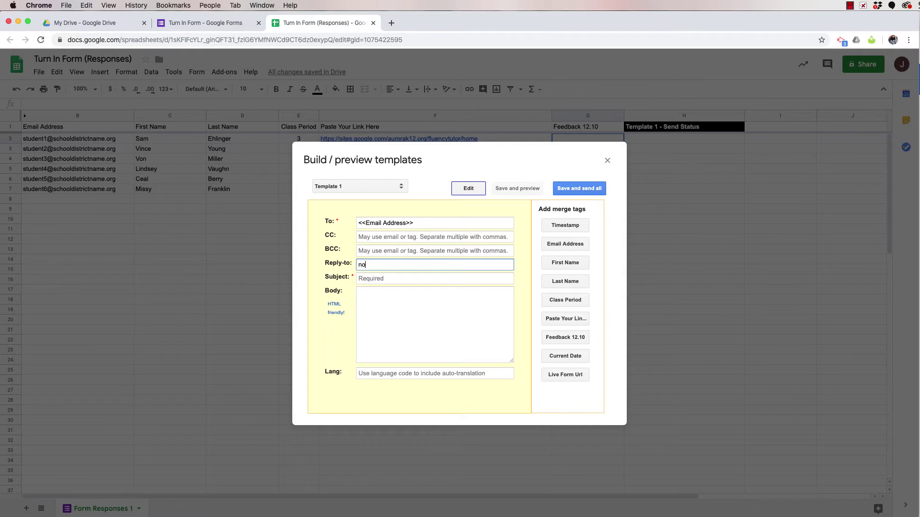
{"action": "type", "text": "-reply"}
{"action": "left_click", "coordinate": [377, 279]}
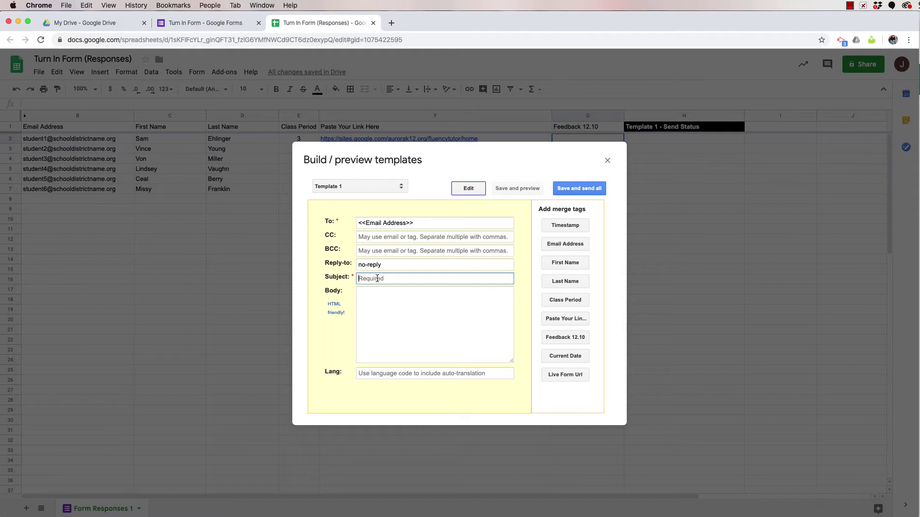
{"action": "type", "text": "Feedback on Your Portfolio Project"}
Step: Begin the email body with the greeting "Dear <<First Name>>," using the merge tag without its label
{"action": "left_click", "coordinate": [367, 297]}
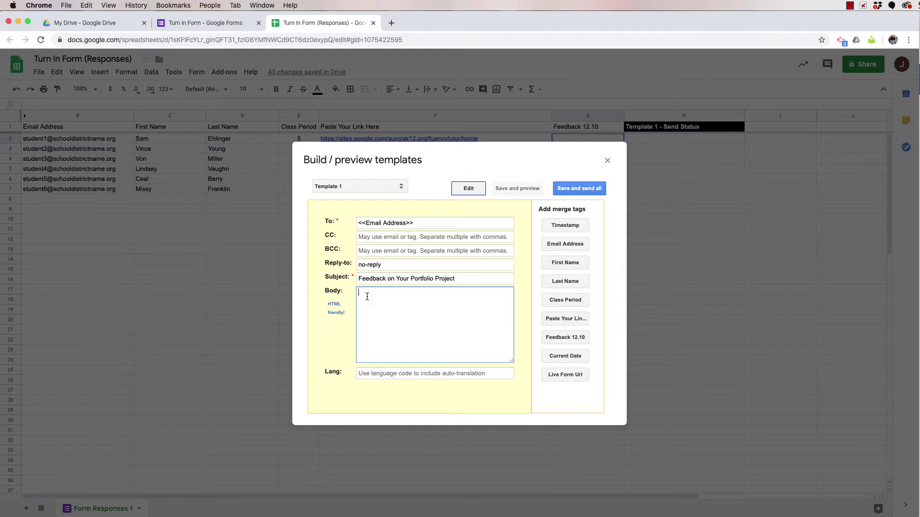
{"action": "type", "text": "Dear"}
{"action": "left_click", "coordinate": [562, 263]}
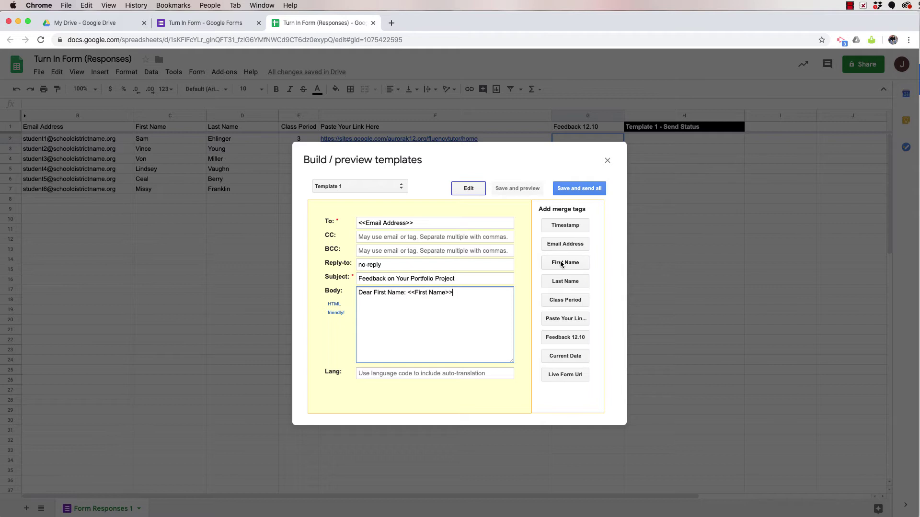
{"action": "left_click", "coordinate": [406, 293]}
{"action": "left_click_drag", "start_coordinate": [409, 292], "coordinate": [374, 294]}
{"action": "key", "text": "BackSpace"}
{"action": "left_click", "coordinate": [421, 293]}
Step: Write "Thanks for submitting your portfolio project, linked below." and, as a separate paragraph, "My comments are below the link." under the greeting
{"action": "type", "text": "Thanks for submi"}
{"action": "type", "text": "olio project"}
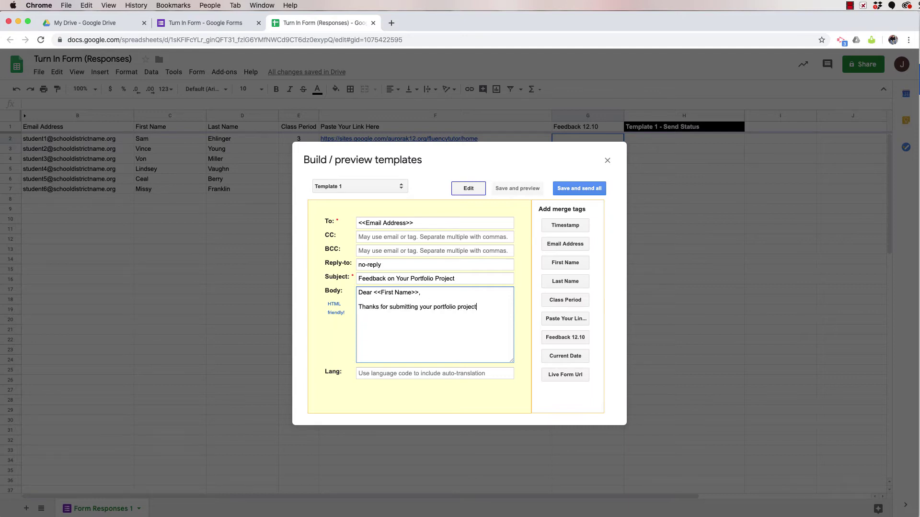
{"action": "type", "text": ", linked below."}
{"action": "key", "text": "Return"}
{"action": "key", "text": "Return"}
{"action": "type", "text": "My comments are below the link."}
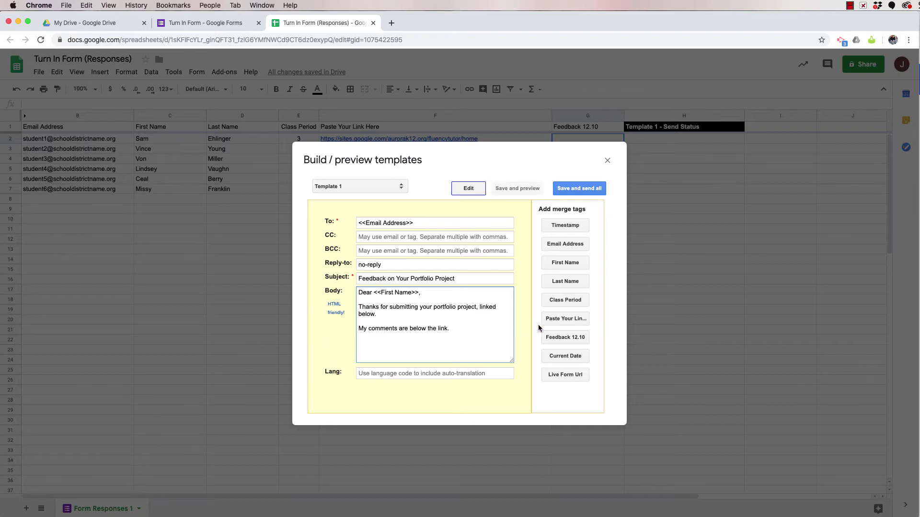
Step: Insert the Paste Your Link Here merge tag below the comments sentence and shorten its label to "Your Link:"
{"action": "left_click", "coordinate": [569, 319]}
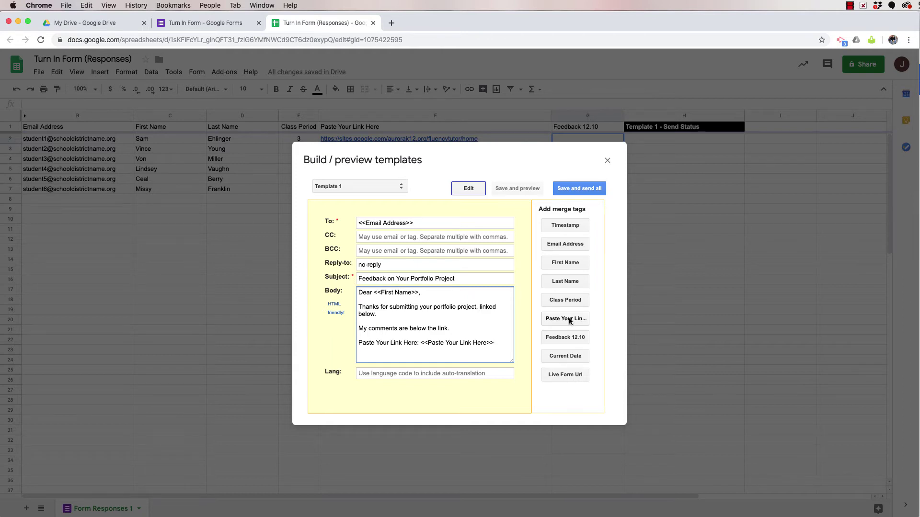
{"action": "left_click", "coordinate": [419, 344]}
{"action": "key", "text": "BackSpace"}
{"action": "left_click_drag", "start_coordinate": [417, 344], "coordinate": [353, 346]}
{"action": "key", "text": "BackSpace"}
{"action": "key", "text": "BackSpace"}
{"action": "left_click", "coordinate": [385, 344]}
{"action": "key", "text": "Delete"}
{"action": "key", "text": "Delete"}
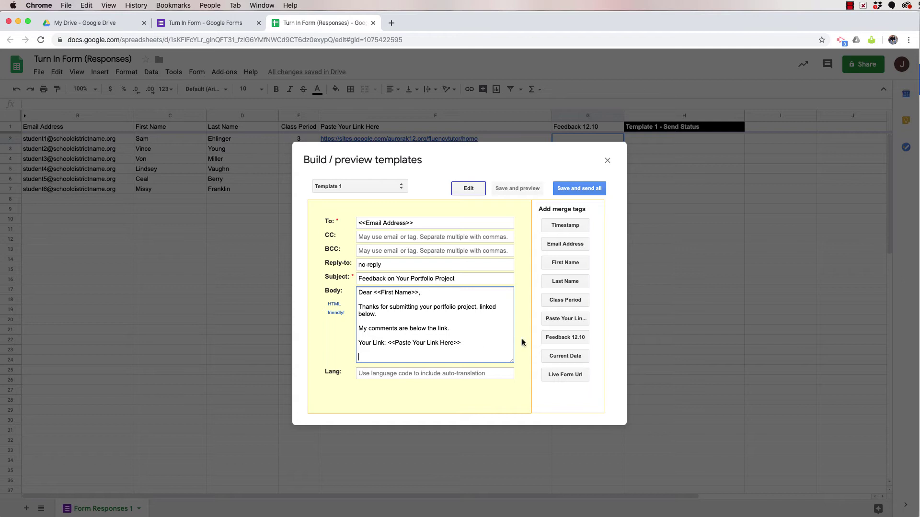
Step: Add the labelled Feedback 12.10 merge tag below the link, then save and preview the template before closing the editor
{"action": "left_click", "coordinate": [565, 338]}
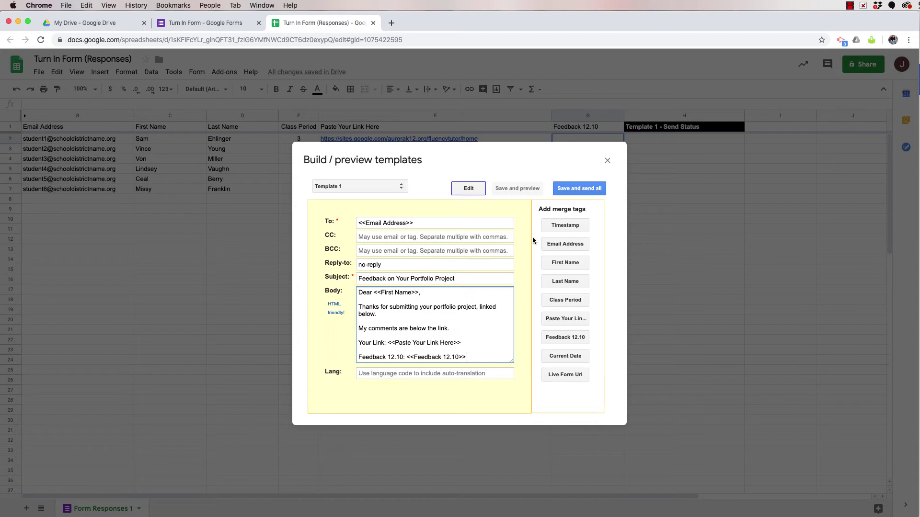
{"action": "left_click", "coordinate": [532, 190]}
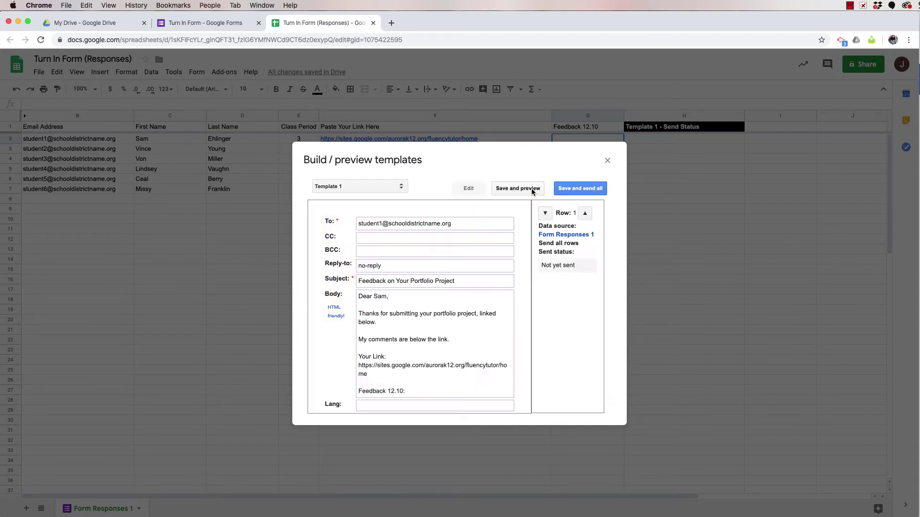
{"action": "left_click", "coordinate": [531, 189]}
{"action": "scroll", "coordinate": [408, 330], "scroll_direction": "down", "scroll_amount": 1}
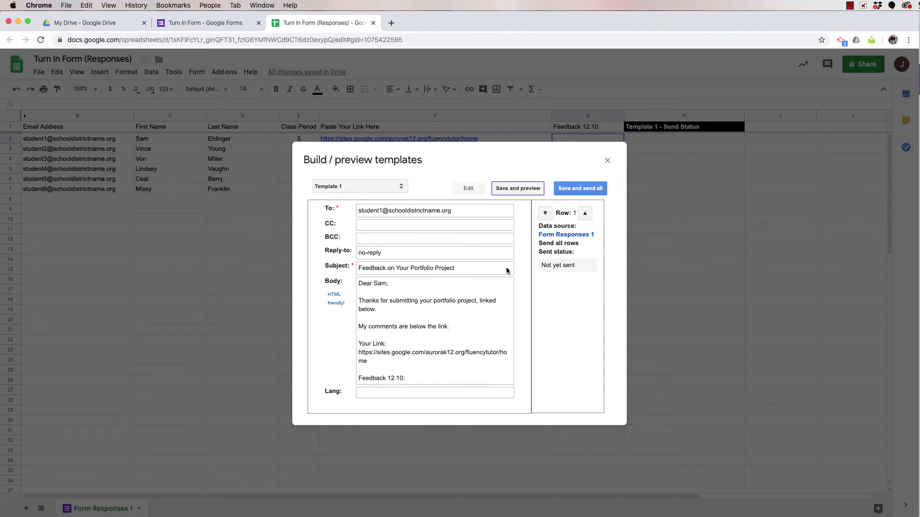
{"action": "left_click", "coordinate": [516, 188]}
{"action": "left_click", "coordinate": [607, 161]}
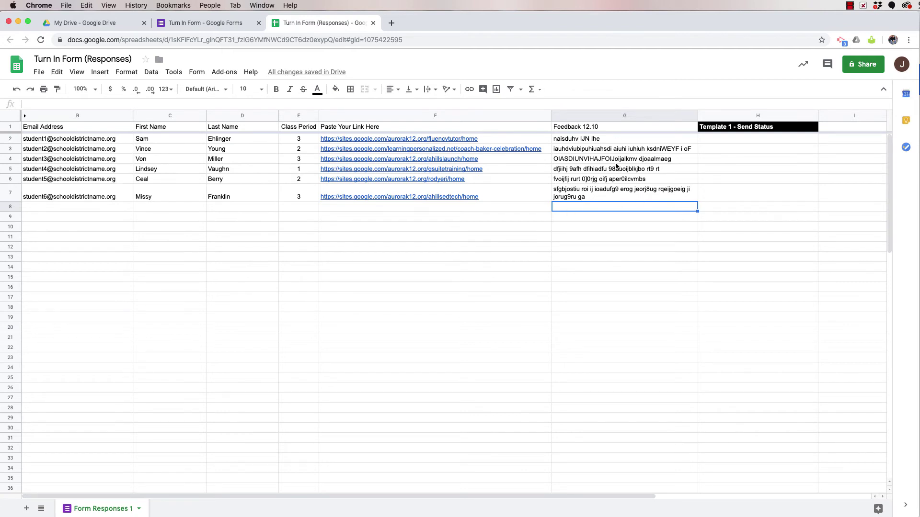
Step: Preview the merged feedback emails for every student with Form Mule's Preview and send all, and send them
{"action": "mouse_move", "coordinate": [732, 131]}
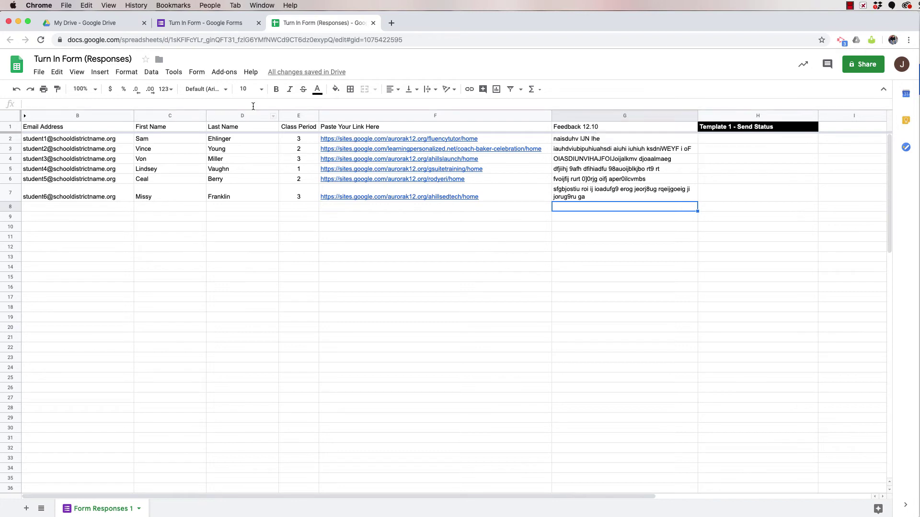
{"action": "left_click", "coordinate": [228, 76]}
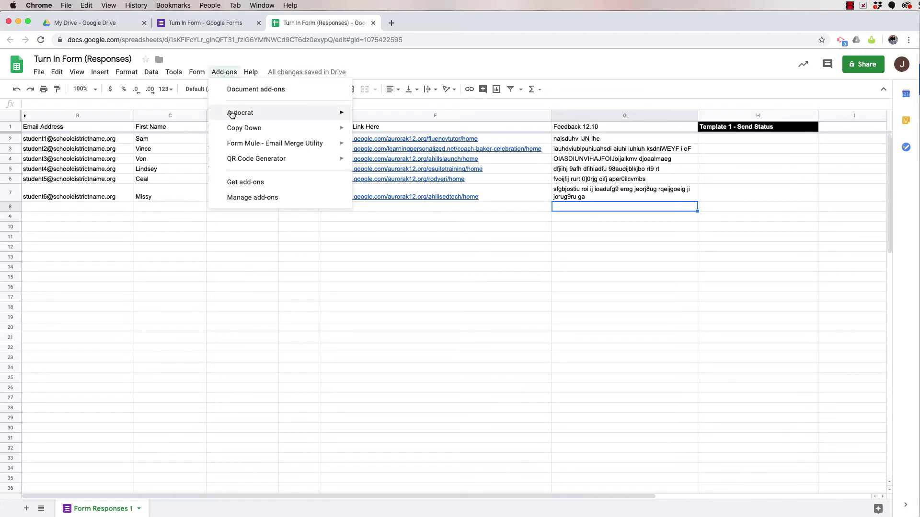
{"action": "mouse_move", "coordinate": [243, 150]}
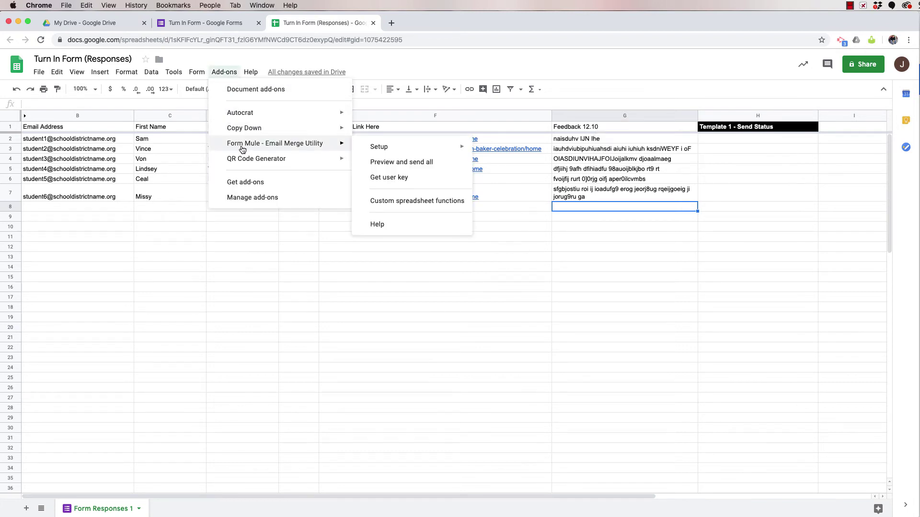
{"action": "left_click", "coordinate": [381, 163]}
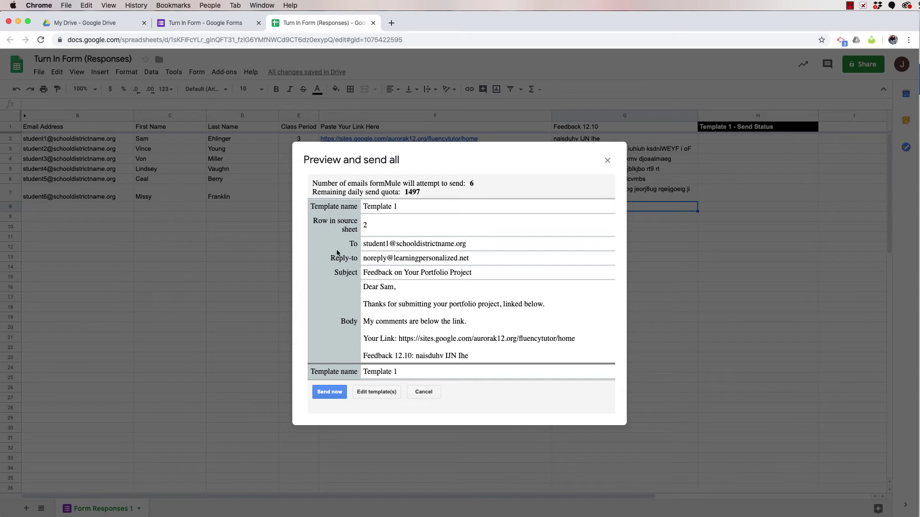
{"action": "scroll", "coordinate": [419, 281], "scroll_direction": "down", "scroll_amount": 2}
{"action": "scroll", "coordinate": [418, 281], "scroll_direction": "down", "scroll_amount": 6}
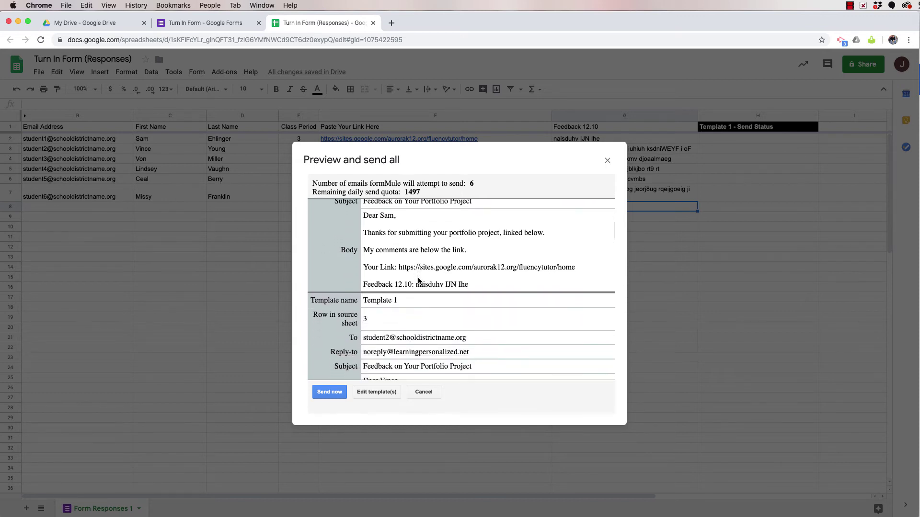
{"action": "scroll", "coordinate": [418, 281], "scroll_direction": "down", "scroll_amount": 6}
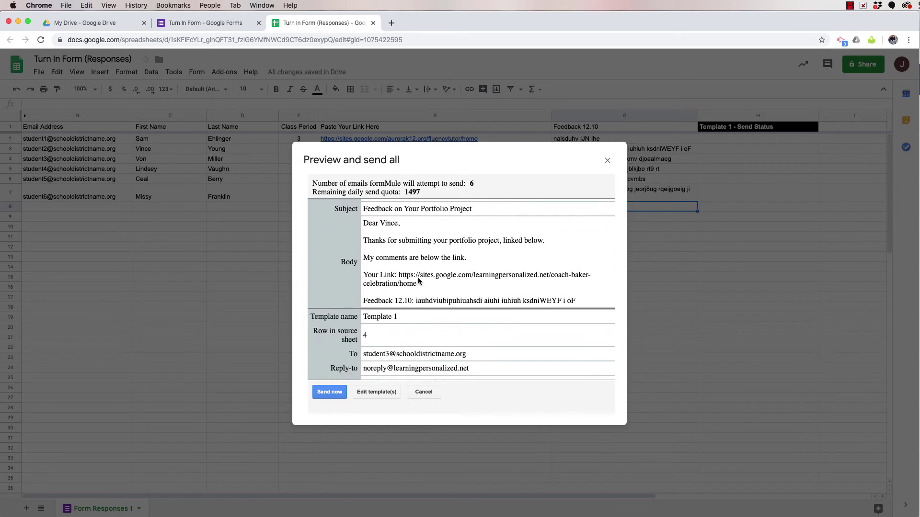
{"action": "scroll", "coordinate": [418, 281], "scroll_direction": "down", "scroll_amount": 5}
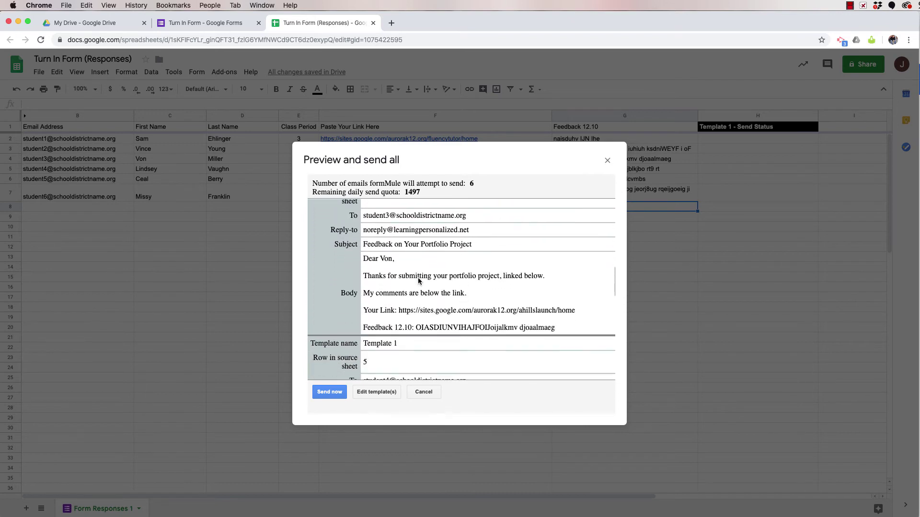
{"action": "scroll", "coordinate": [418, 281], "scroll_direction": "down", "scroll_amount": 6}
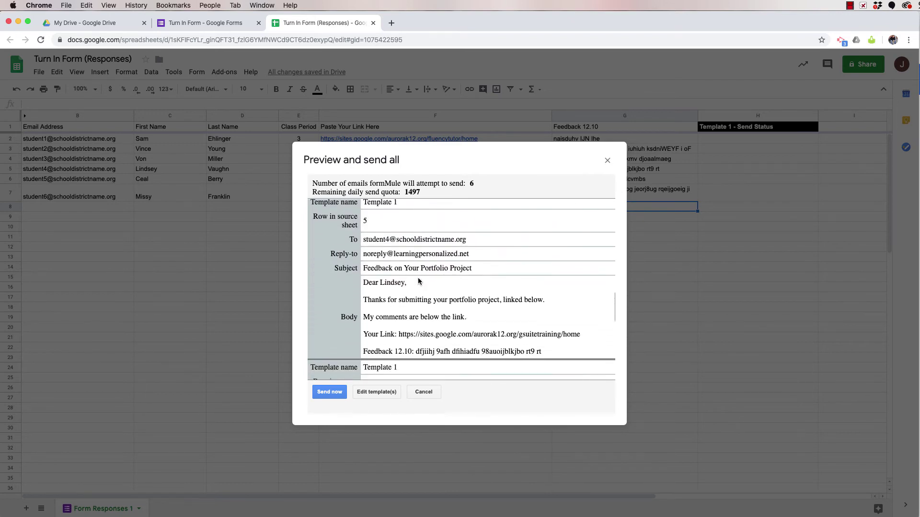
{"action": "scroll", "coordinate": [418, 281], "scroll_direction": "down", "scroll_amount": 5}
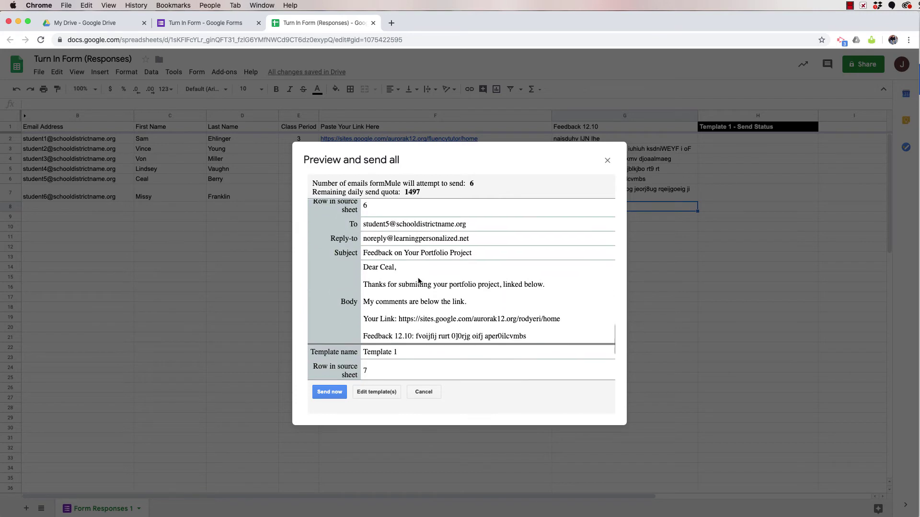
{"action": "scroll", "coordinate": [418, 278], "scroll_direction": "down", "scroll_amount": 2}
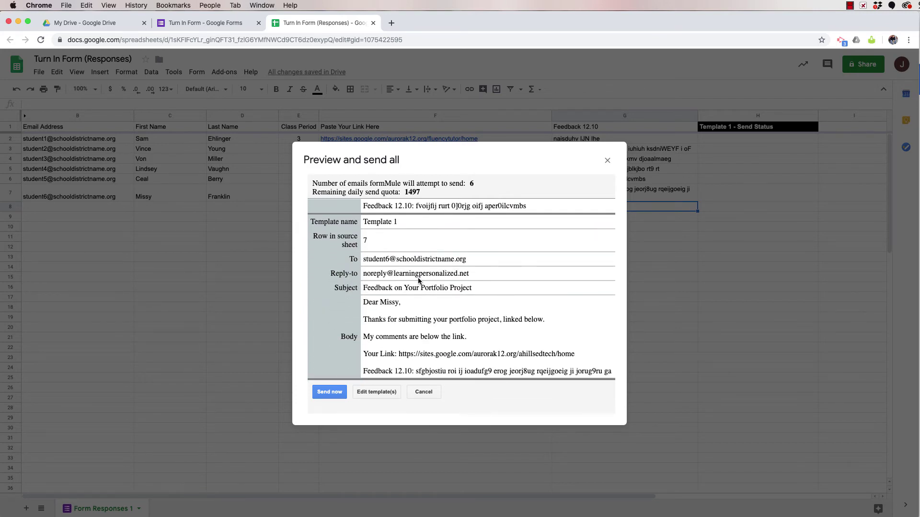
{"action": "left_click", "coordinate": [330, 393]}
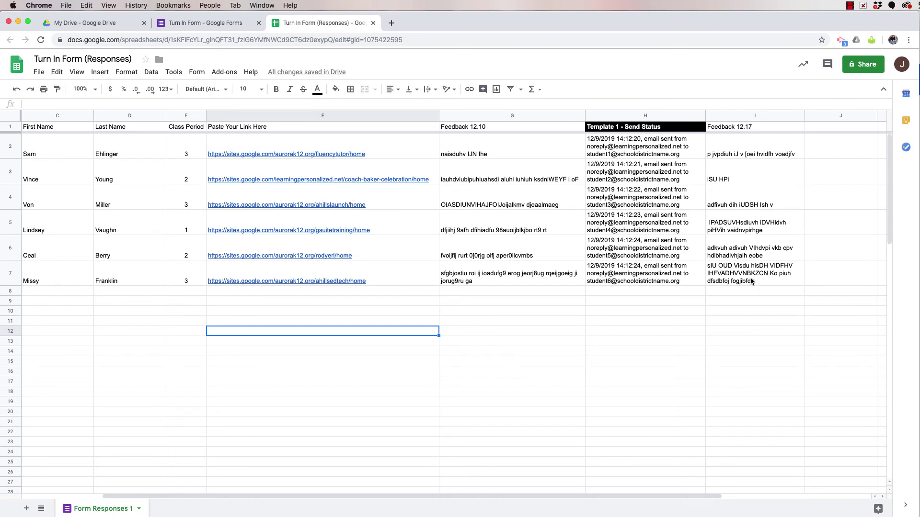
Step: Clear the Template 1 - Send Status entries in rows 2 to 7 and open the Form Mule template builder
{"action": "left_click_drag", "start_coordinate": [648, 152], "coordinate": [647, 273]}
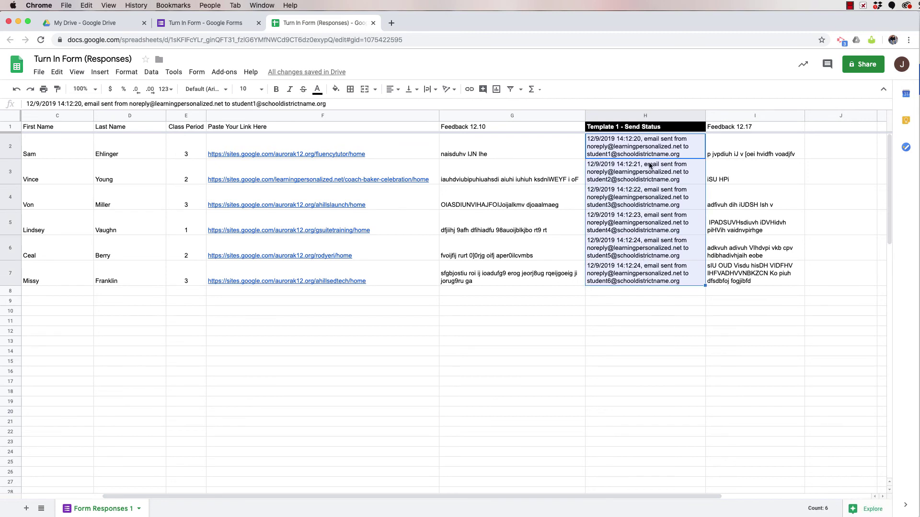
{"action": "key", "text": "Delete"}
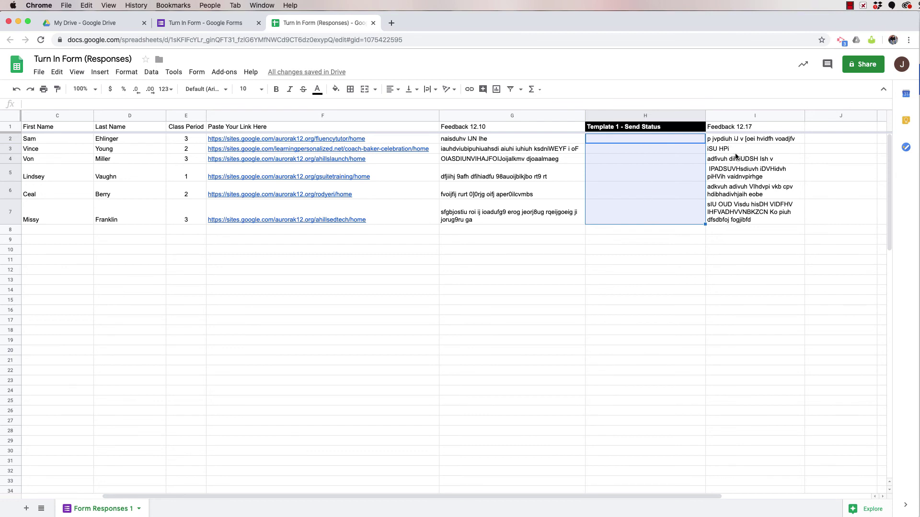
{"action": "left_click", "coordinate": [224, 73]}
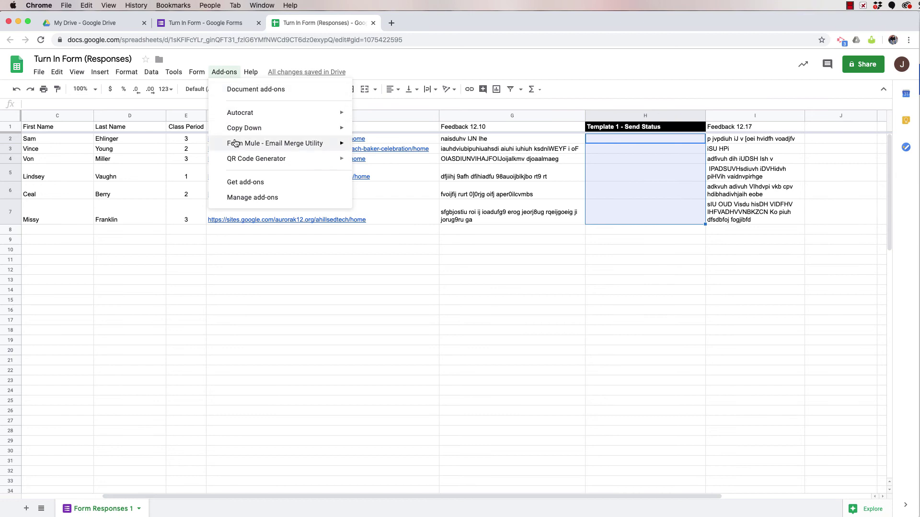
{"action": "mouse_move", "coordinate": [235, 144]}
{"action": "mouse_move", "coordinate": [377, 147]}
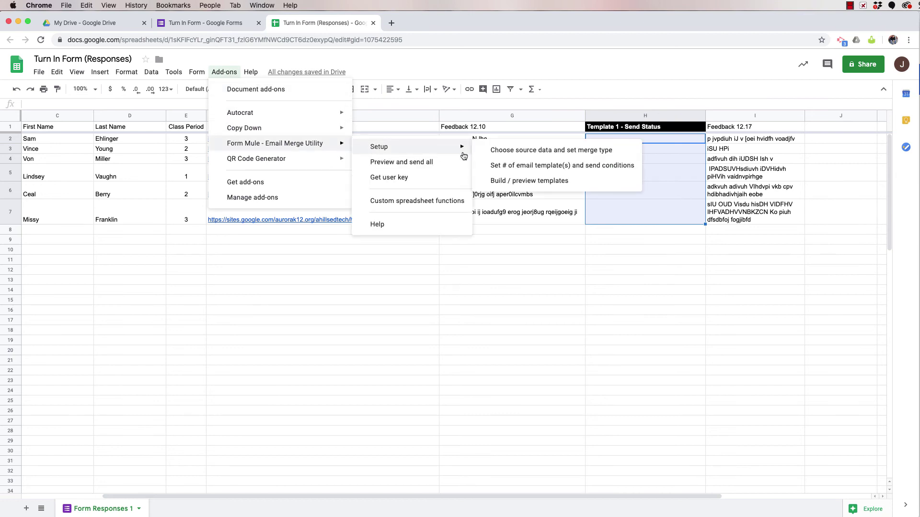
{"action": "left_click", "coordinate": [515, 185]}
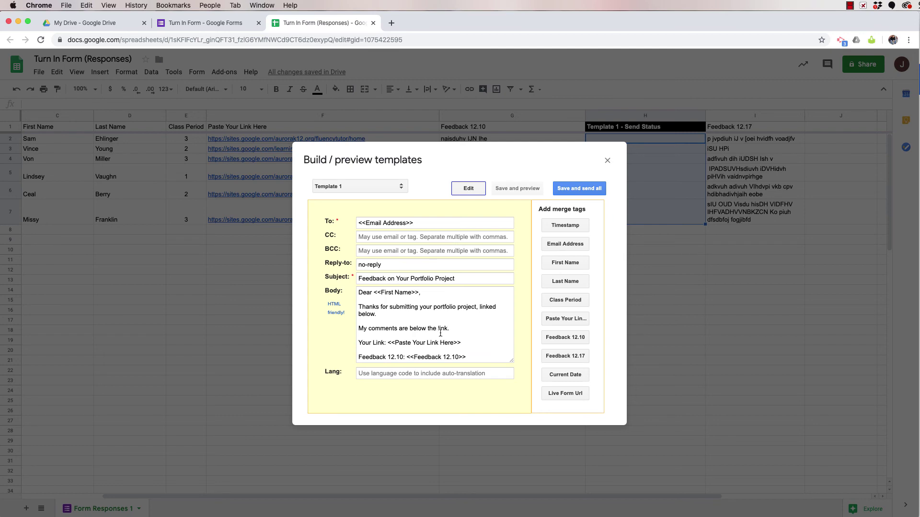
Step: Add the labelled Feedback 12.17 merge tag as a separate paragraph below the Feedback 12.10 line in the email body
{"action": "scroll", "coordinate": [440, 333], "scroll_direction": "down", "scroll_amount": 1}
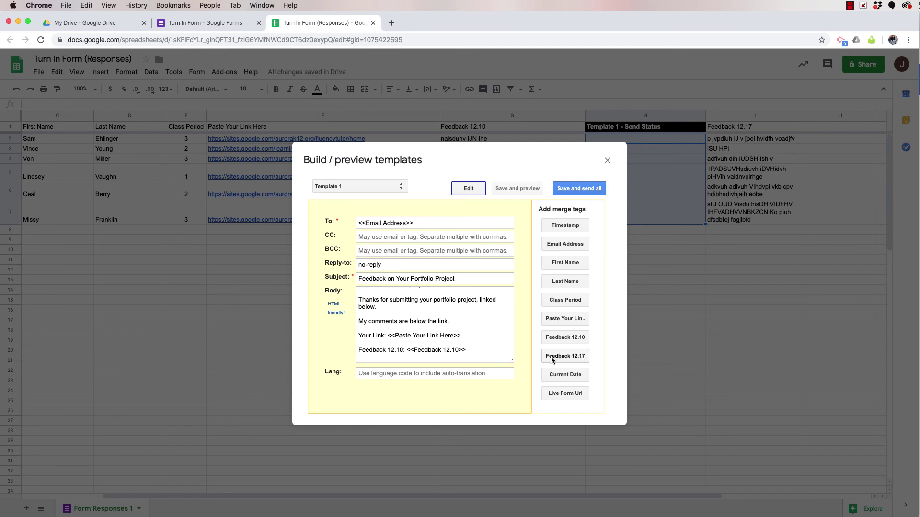
{"action": "left_click", "coordinate": [471, 350]}
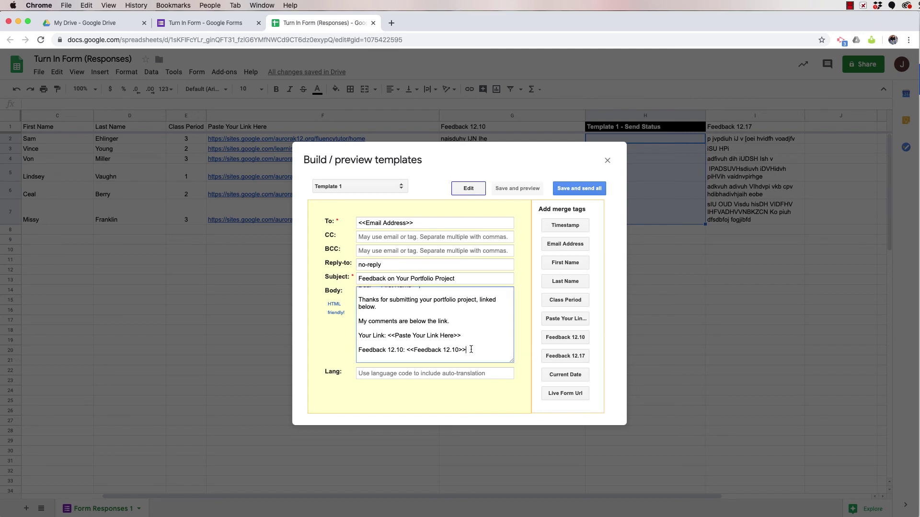
{"action": "key", "text": "Return"}
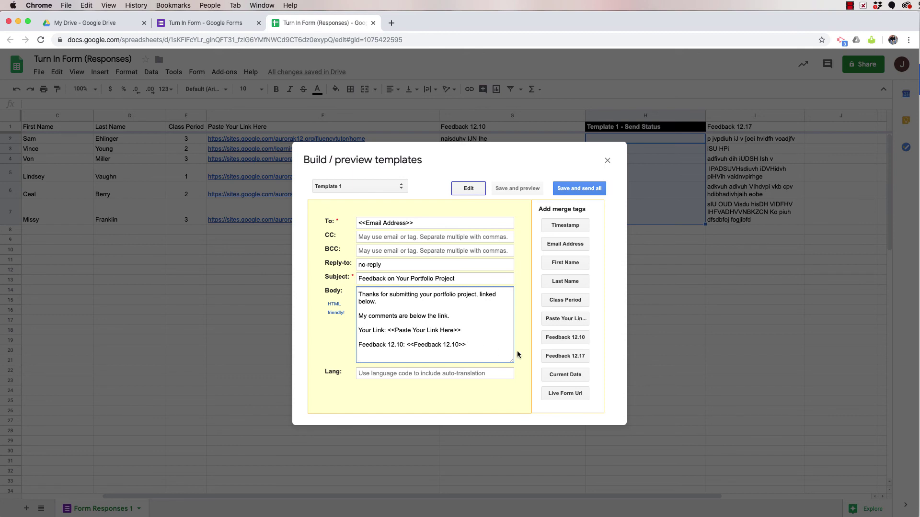
{"action": "left_click", "coordinate": [550, 358]}
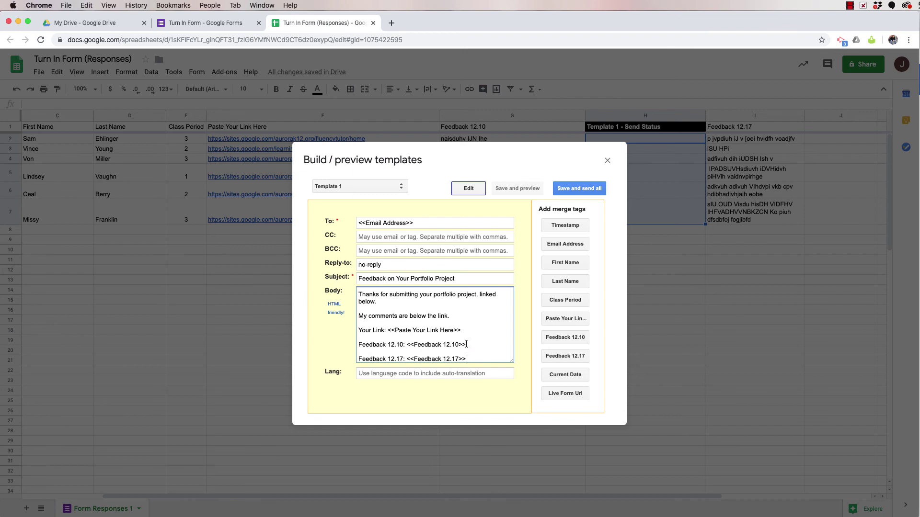
{"action": "triple_click", "coordinate": [366, 345]}
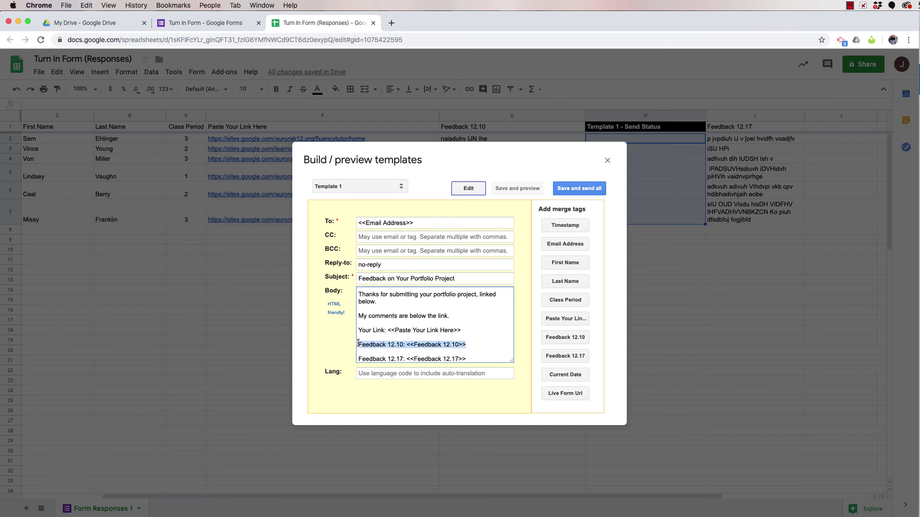
{"action": "left_click_drag", "start_coordinate": [367, 345], "coordinate": [466, 342]}
{"action": "left_click", "coordinate": [470, 341]}
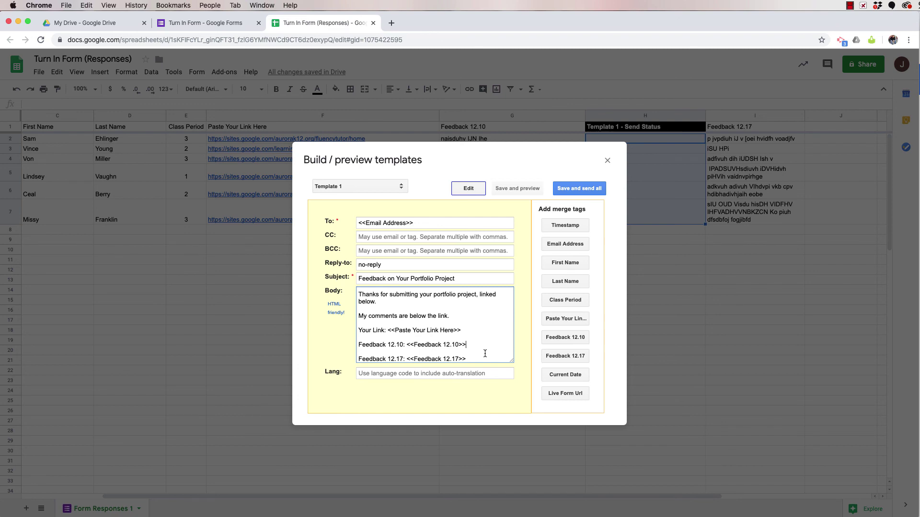
Step: Save the updated template, checking the merged emails in the preview, and send them to all students
{"action": "left_click", "coordinate": [577, 190]}
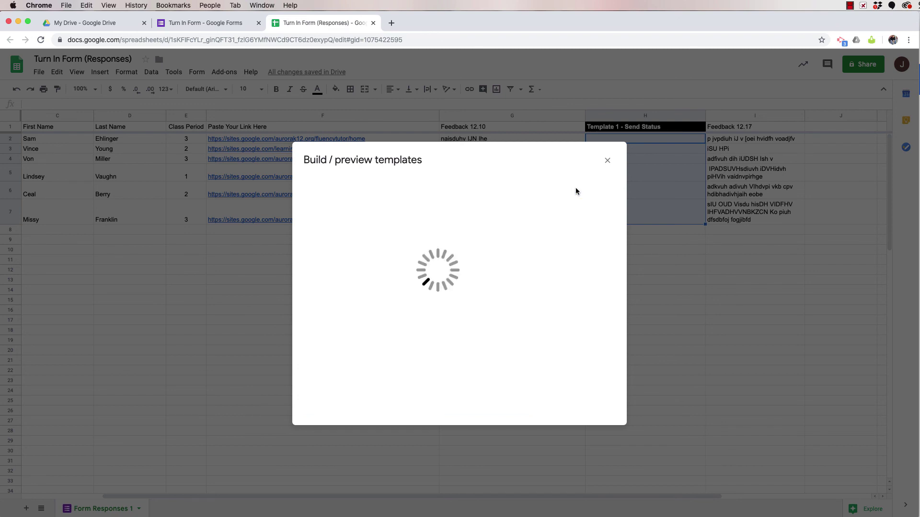
{"action": "scroll", "coordinate": [507, 310], "scroll_direction": "down", "scroll_amount": 5}
{"action": "scroll", "coordinate": [508, 310], "scroll_direction": "down", "scroll_amount": 10}
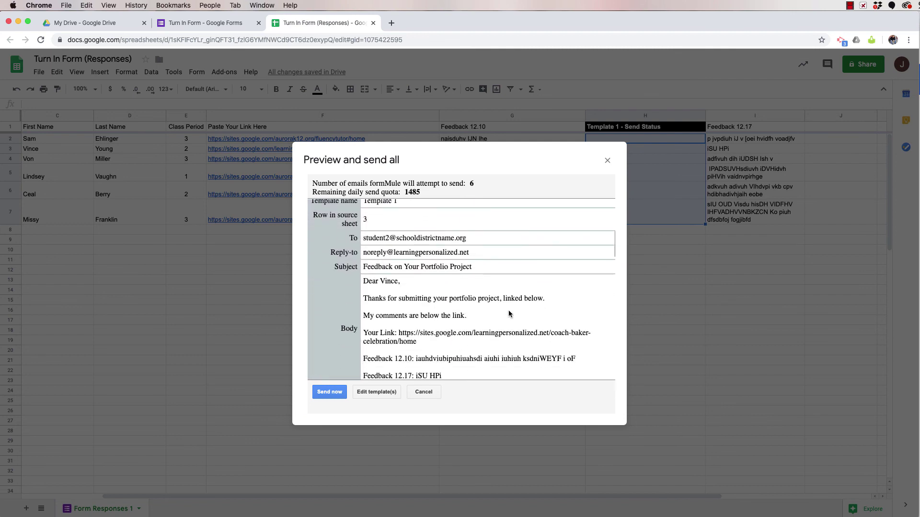
{"action": "scroll", "coordinate": [509, 310], "scroll_direction": "down", "scroll_amount": 3}
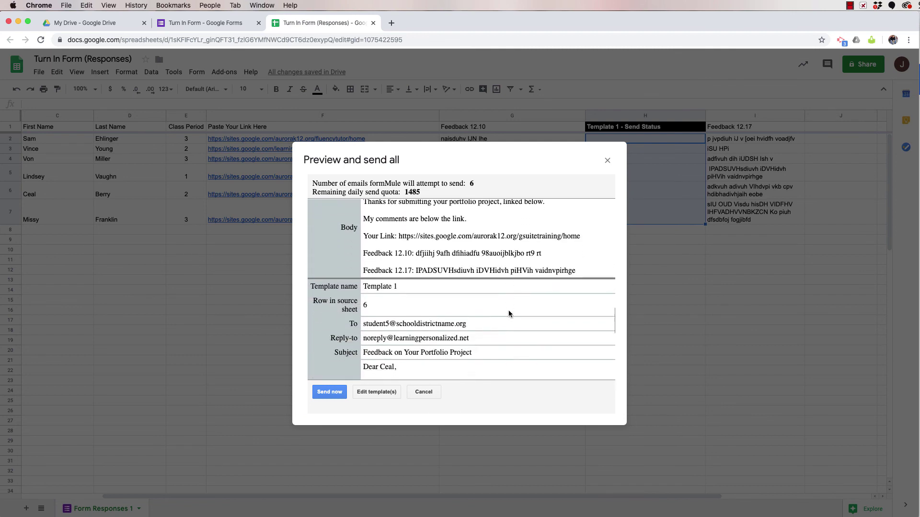
{"action": "scroll", "coordinate": [510, 328], "scroll_direction": "down", "scroll_amount": 10}
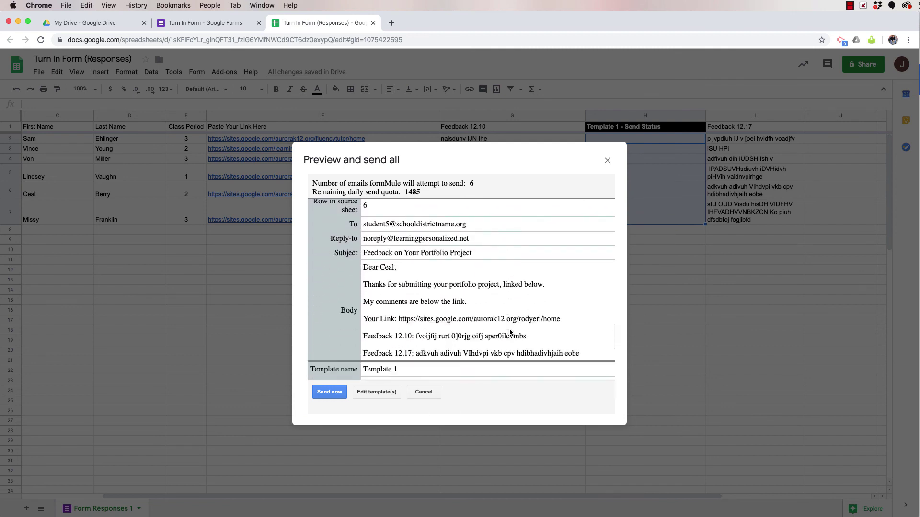
{"action": "left_click", "coordinate": [333, 393]}
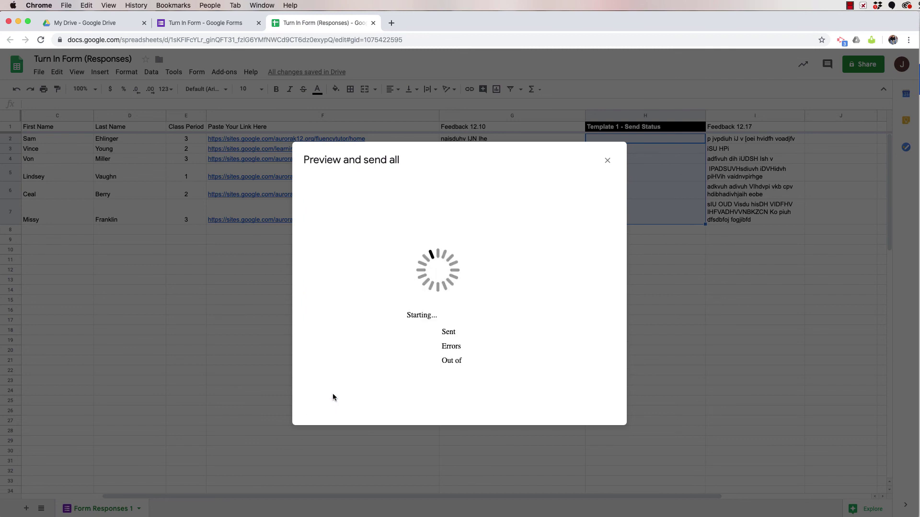